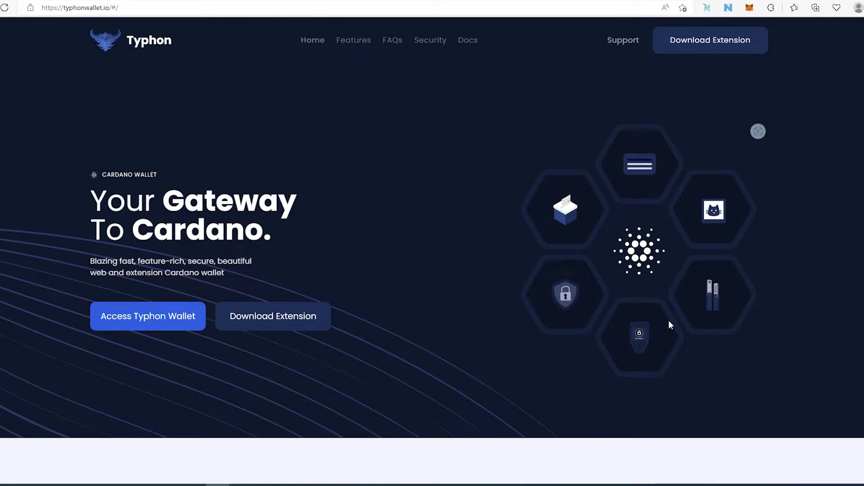
- Browse the Typhon homepage, then reach the Edge extension listing through the Download Extension page
scroll(368, 221, "down", 2)
scroll(368, 223, "down", 7)
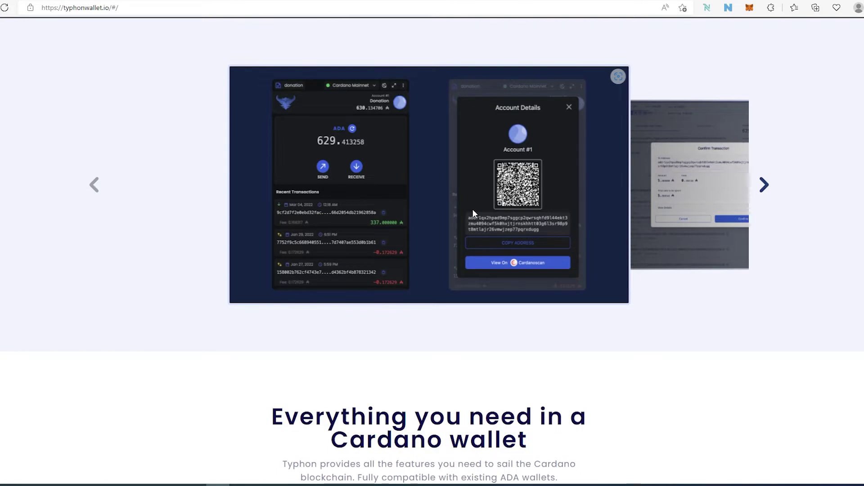
scroll(473, 209, "down", 7)
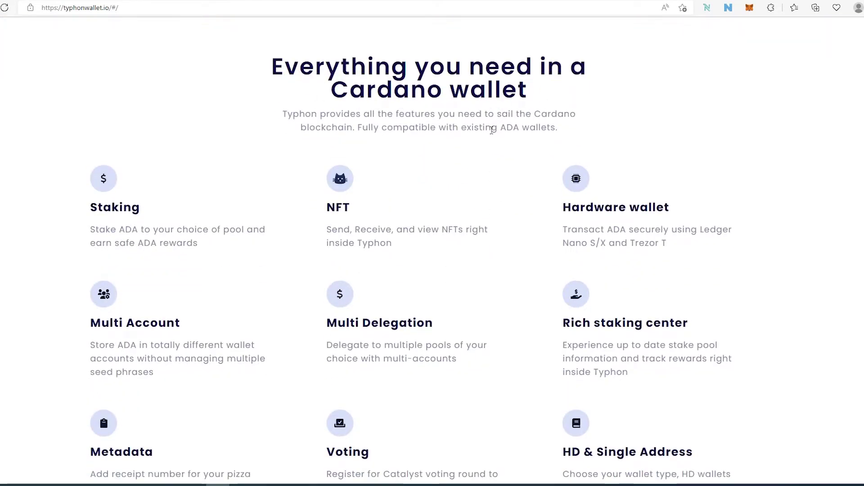
scroll(492, 127, "down", 1)
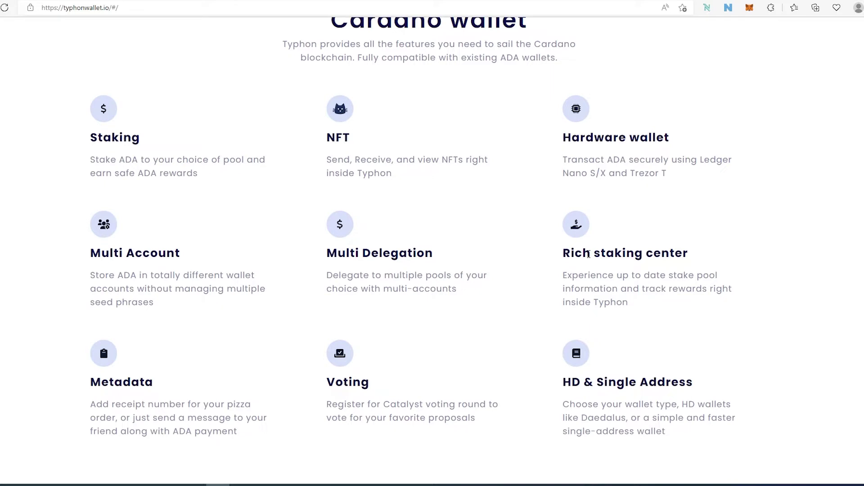
scroll(588, 254, "down", 1)
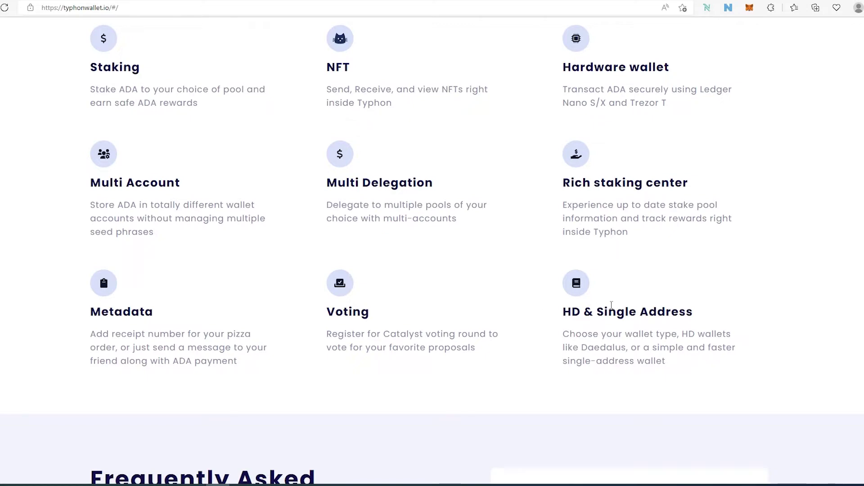
scroll(583, 277, "up", 12)
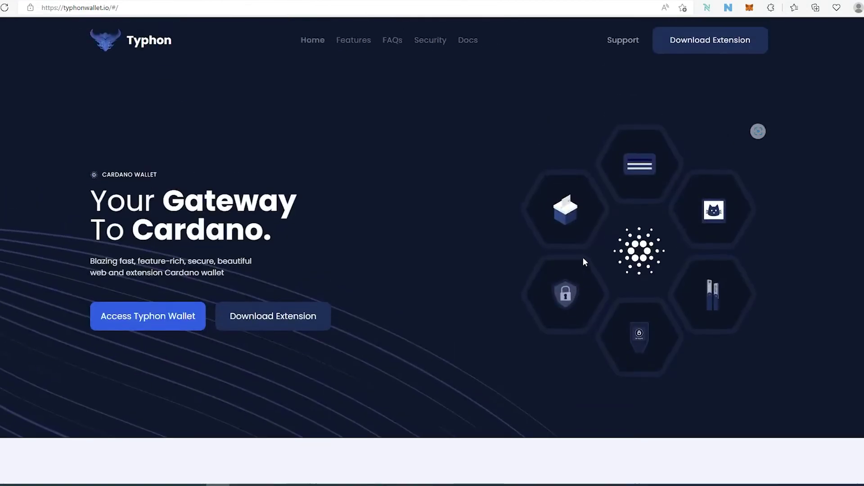
left_click(703, 50)
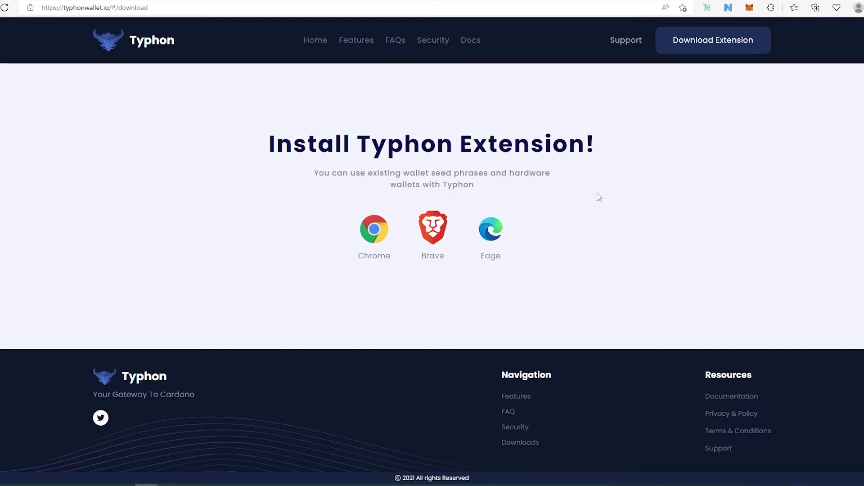
left_click(490, 234)
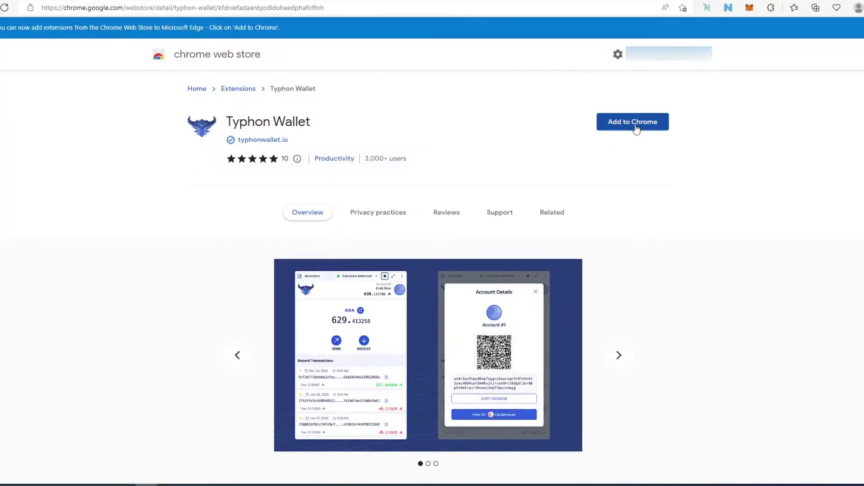
- Add the Typhon Wallet extension to Edge and confirm the installation
left_click(636, 130)
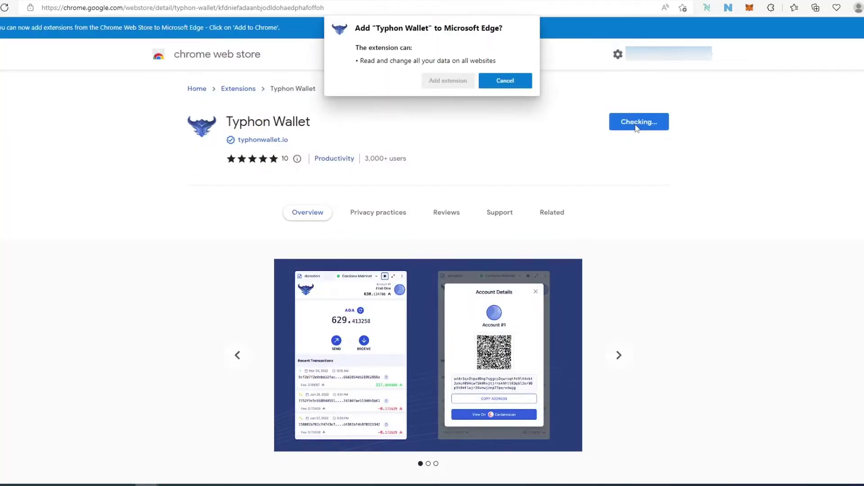
left_click(443, 87)
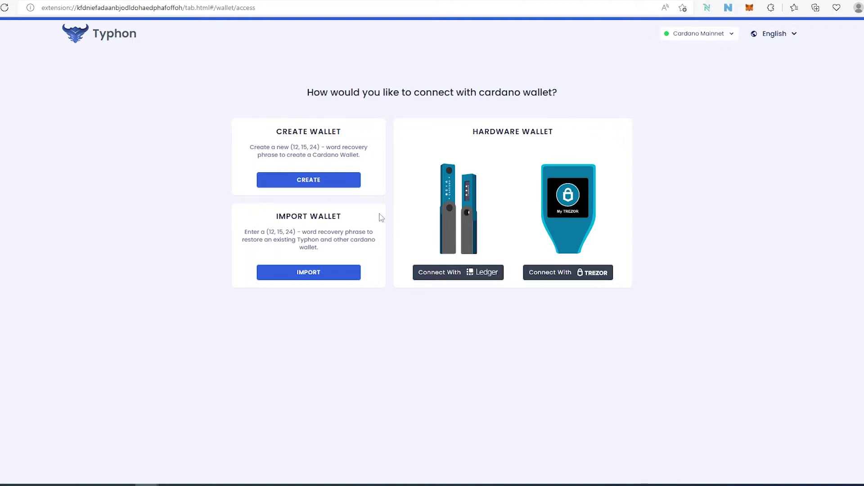
- Create a new wallet named ADA, enter and confirm its password, and accept the terms
left_click(330, 184)
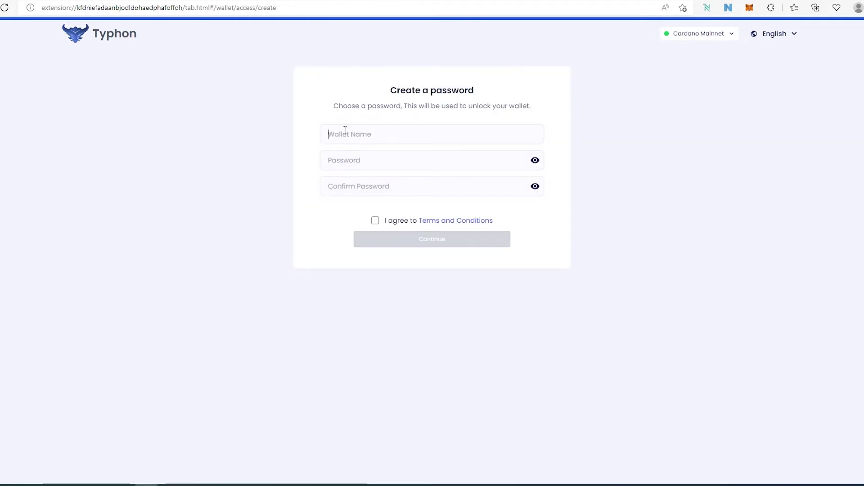
type("ADA")
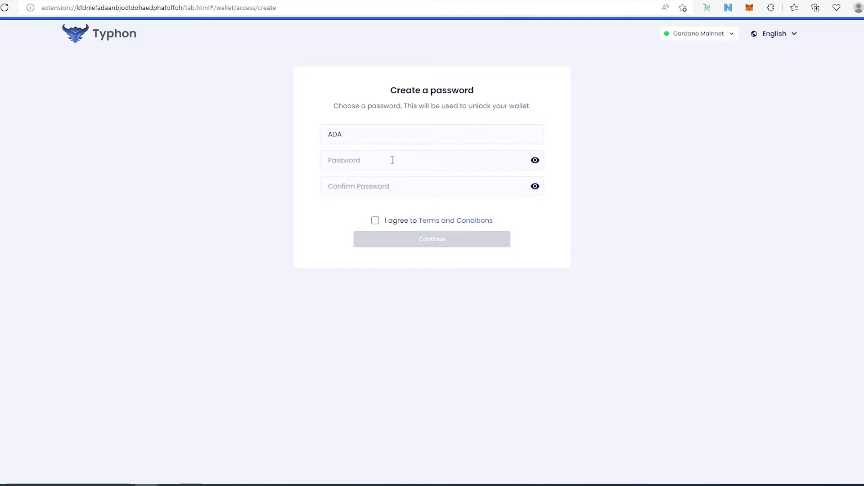
left_click(392, 161)
left_click(479, 178)
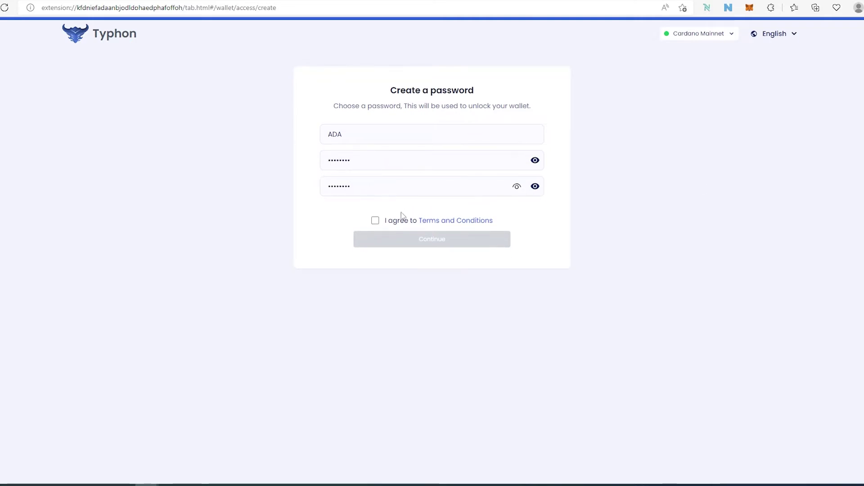
left_click(375, 221)
left_click(441, 243)
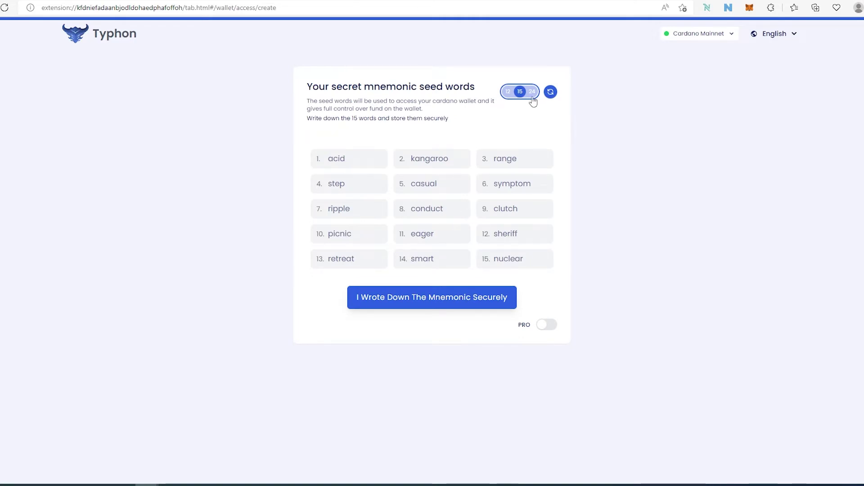
- Switch the seed phrase length from 15 to 12 words
left_click(508, 96)
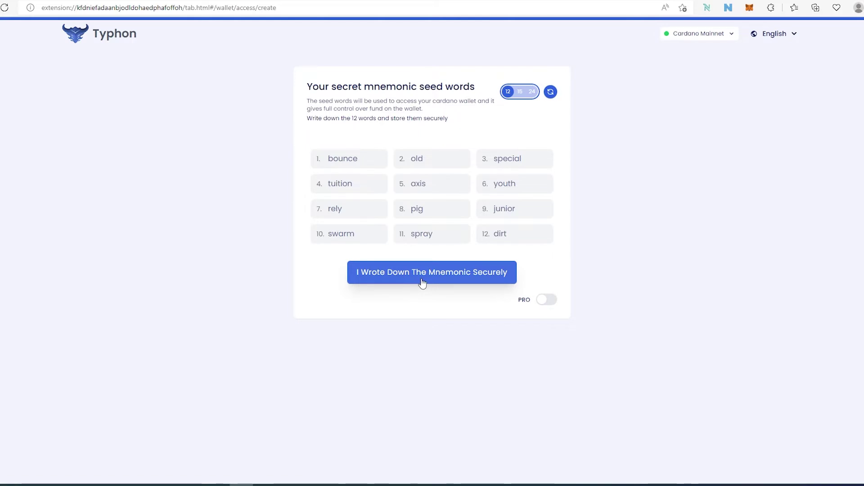
- Confirm the mnemonic is written down, fill in seed words 3, 5, 7, 10, 12, and verify
left_click(422, 282)
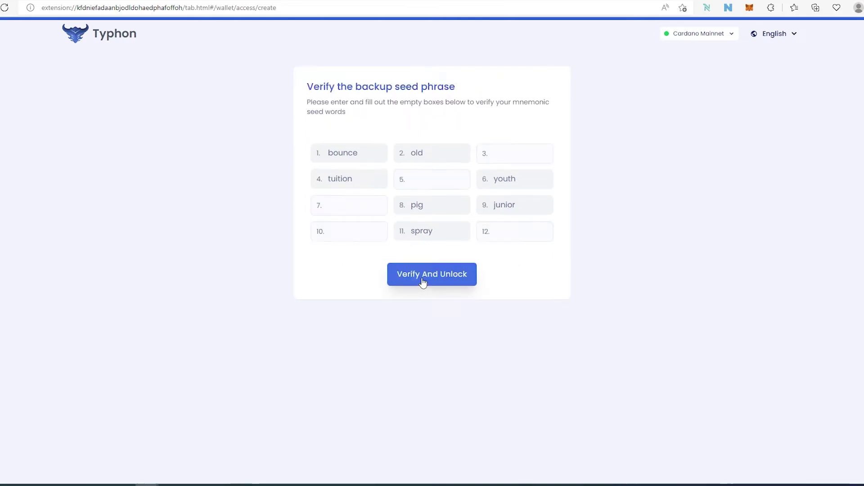
left_click(507, 153)
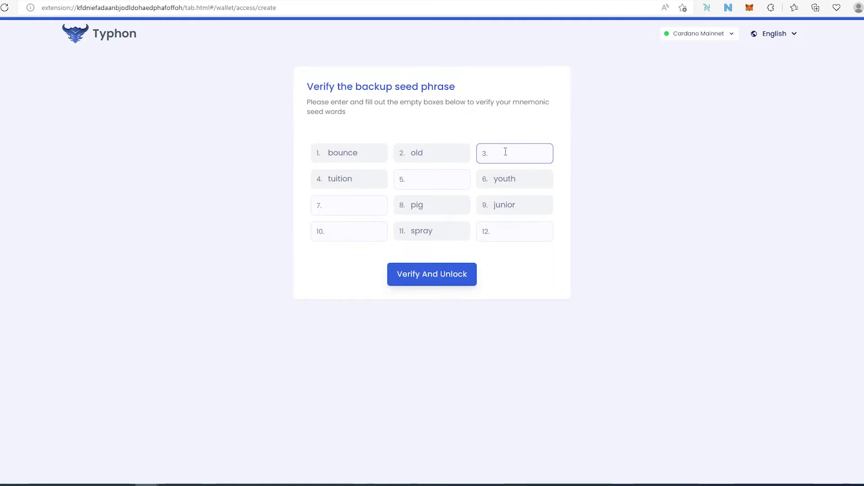
key("Tab")
key("Tab")
left_click(335, 233)
type("swarm")
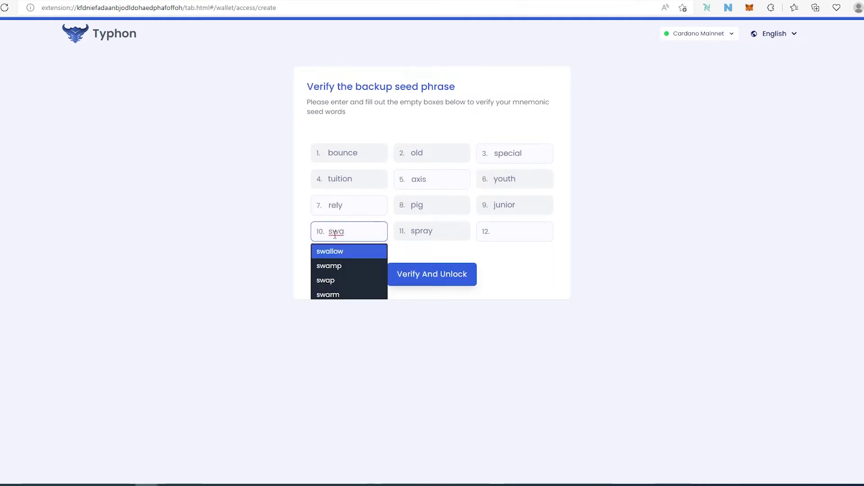
key("Tab")
type("dirt")
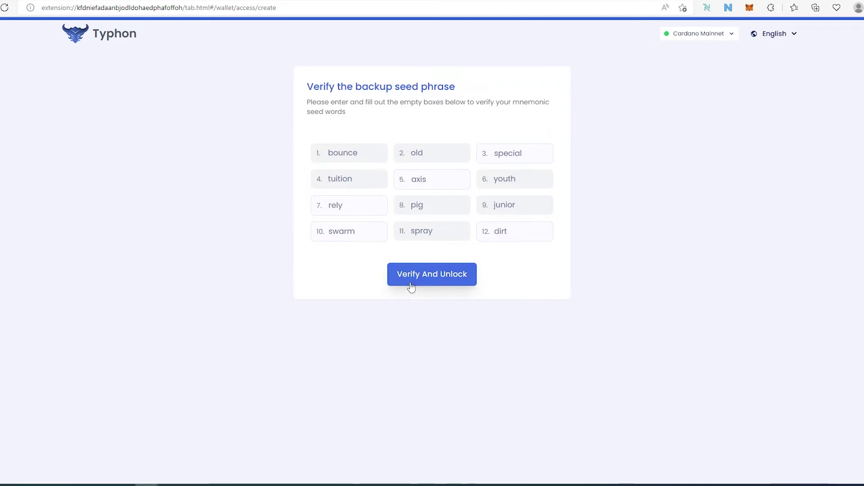
left_click(444, 283)
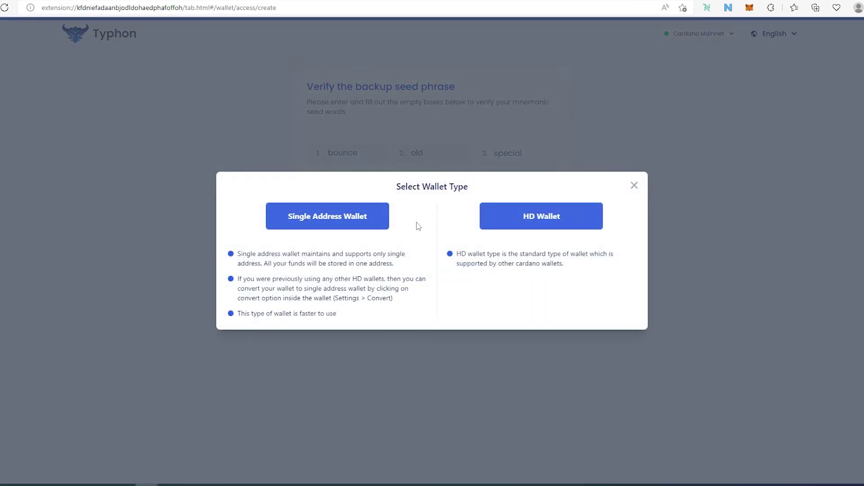
- Choose Single Address as the wallet type, then bring up Edge's extensions menu
left_click(331, 224)
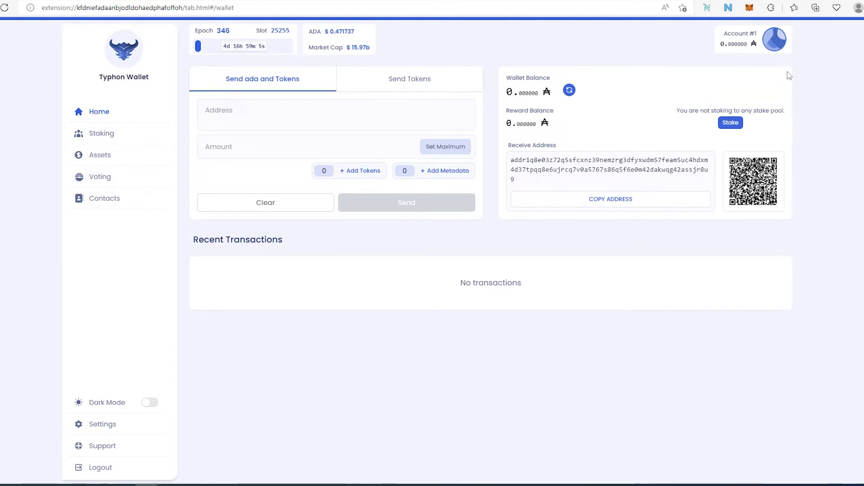
left_click(772, 8)
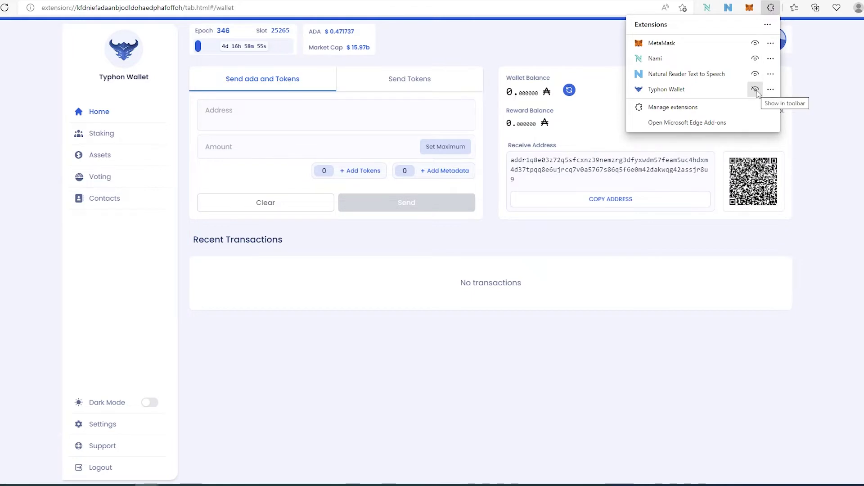
- Pin Typhon Wallet to the Edge toolbar and open its popup
left_click(755, 89)
left_click(751, 16)
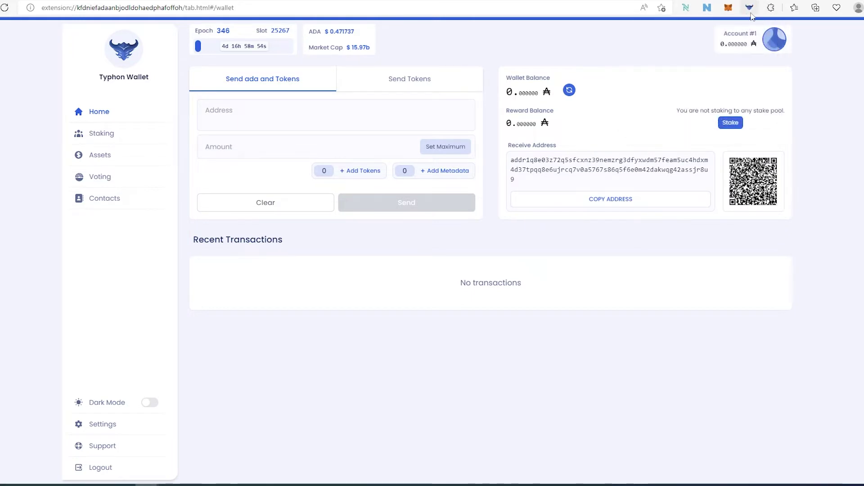
left_click(751, 15)
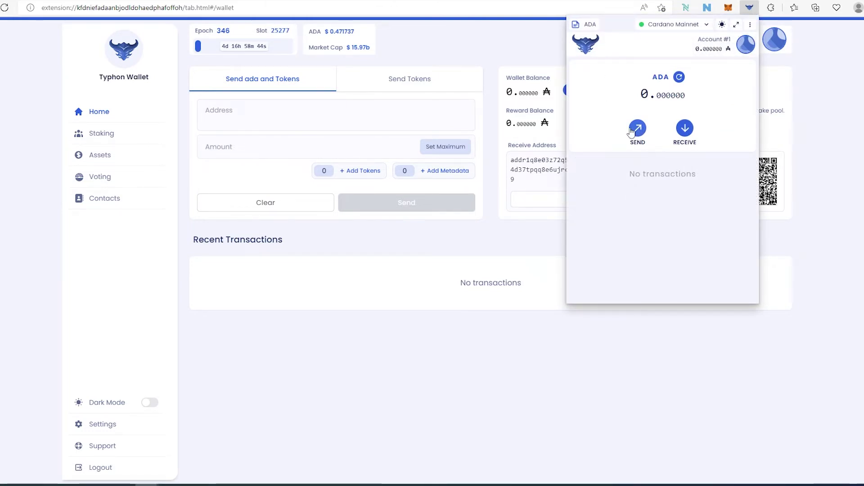
left_click(638, 130)
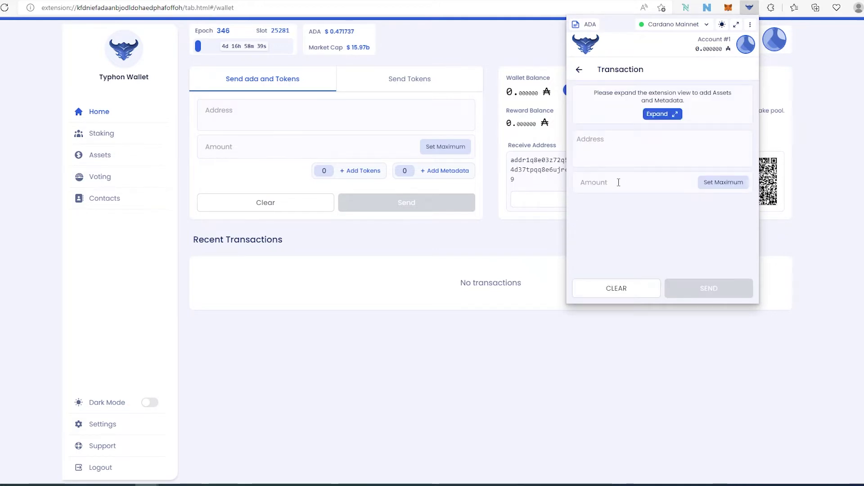
left_click(579, 70)
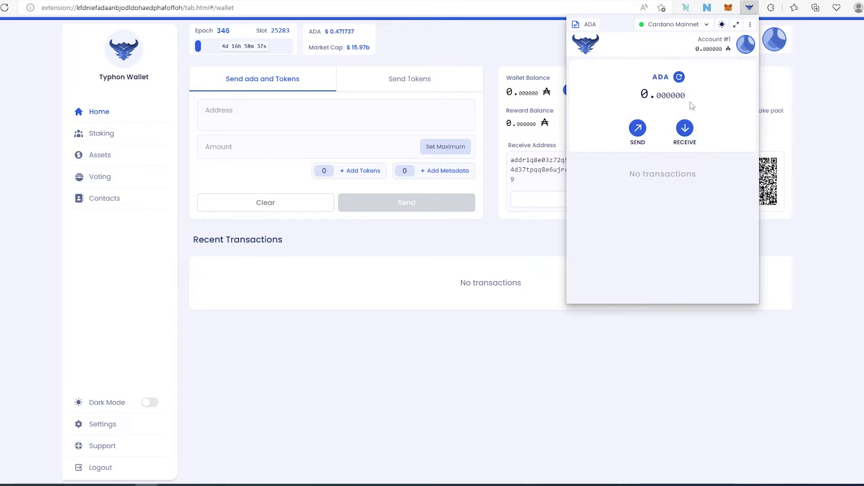
left_click(688, 141)
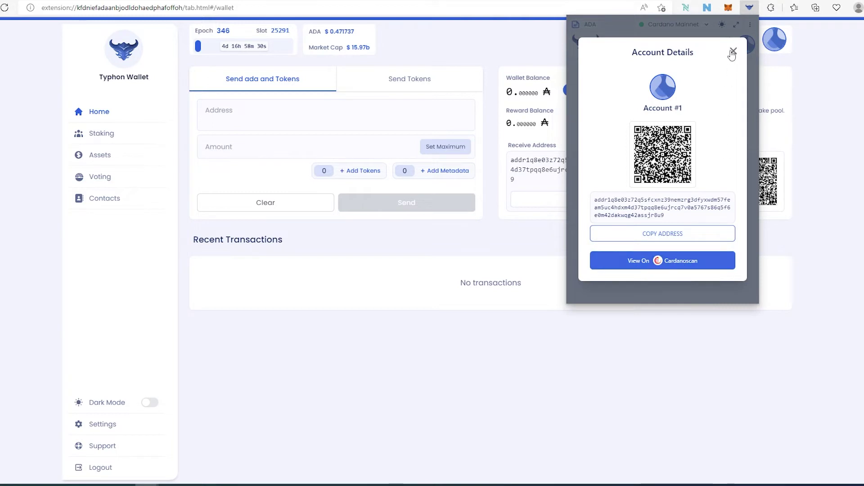
left_click(733, 52)
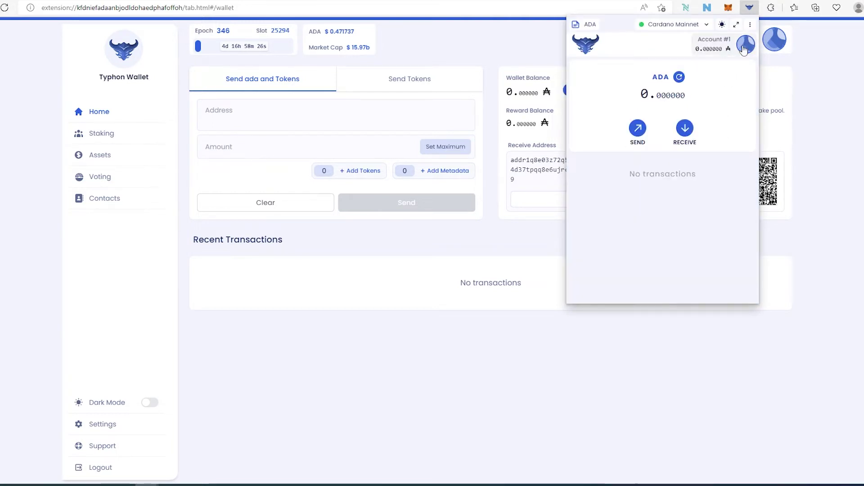
left_click(744, 48)
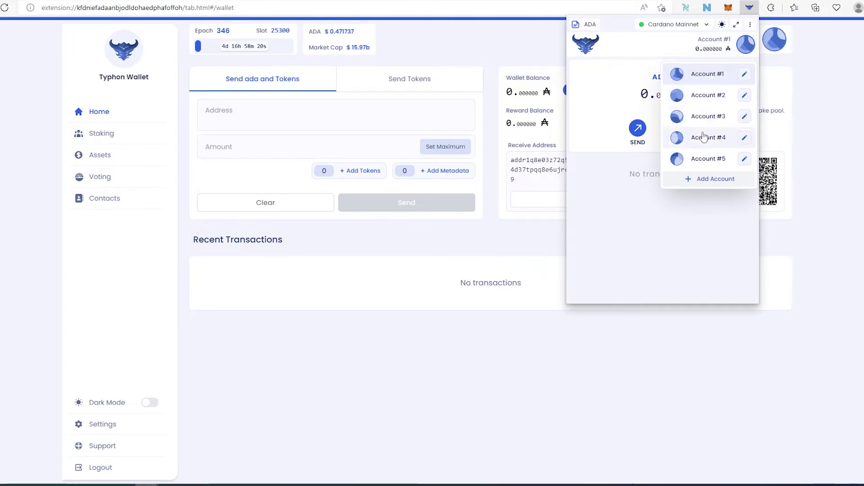
- Keep Account #1, preview the network list and dark theme, then open the extra options menu
left_click(673, 37)
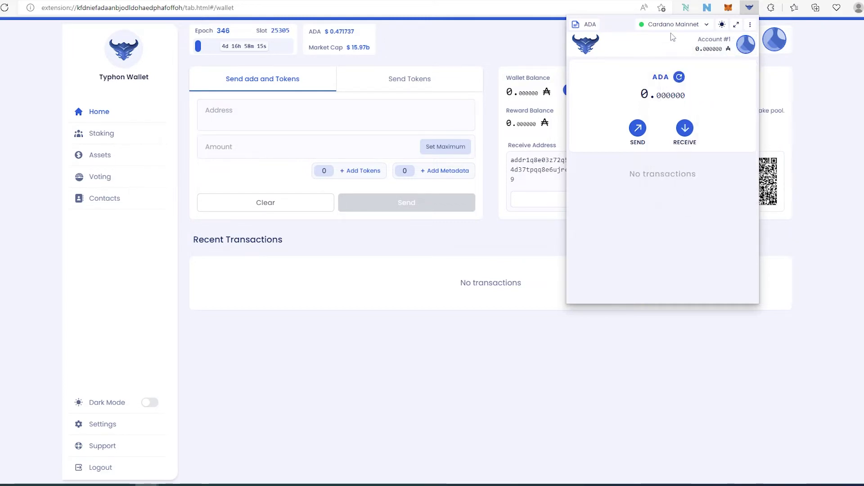
left_click(705, 26)
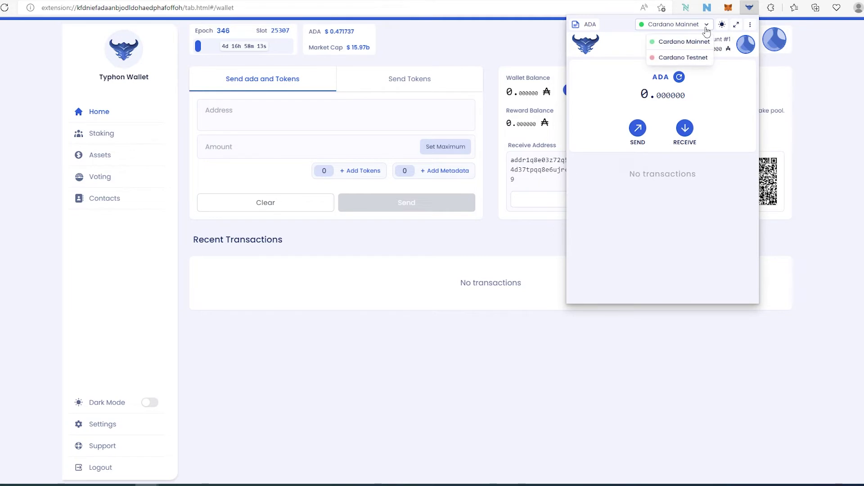
left_click(706, 27)
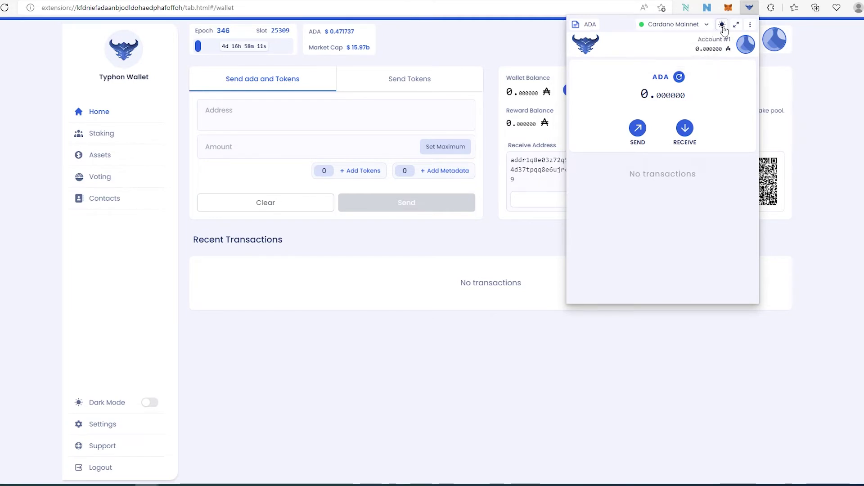
left_click(723, 26)
left_click(723, 27)
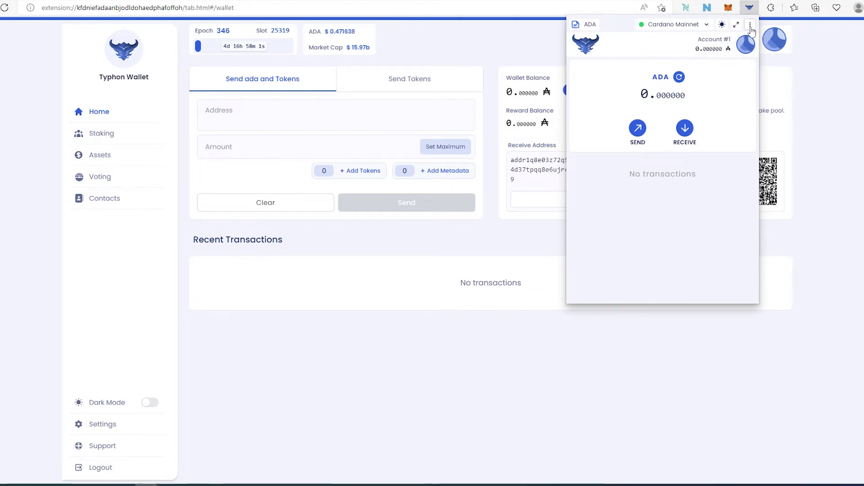
left_click(750, 25)
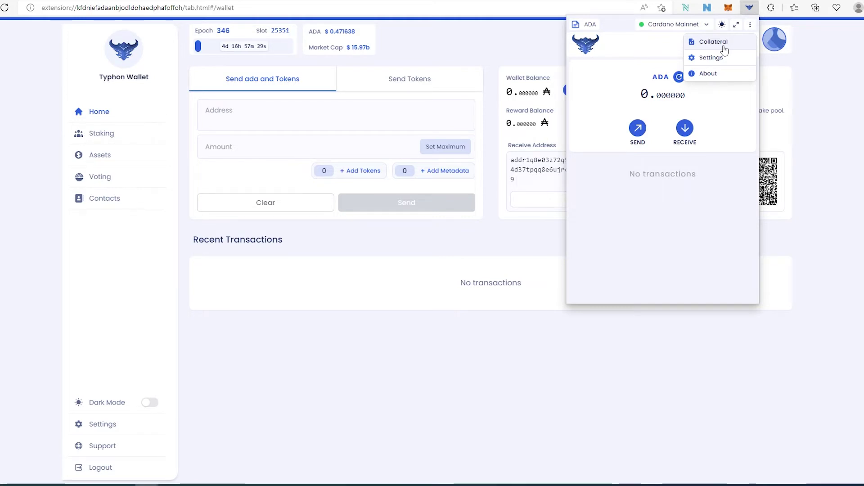
- View the Collateral page, return to the balance view, and open Settings
left_click(723, 49)
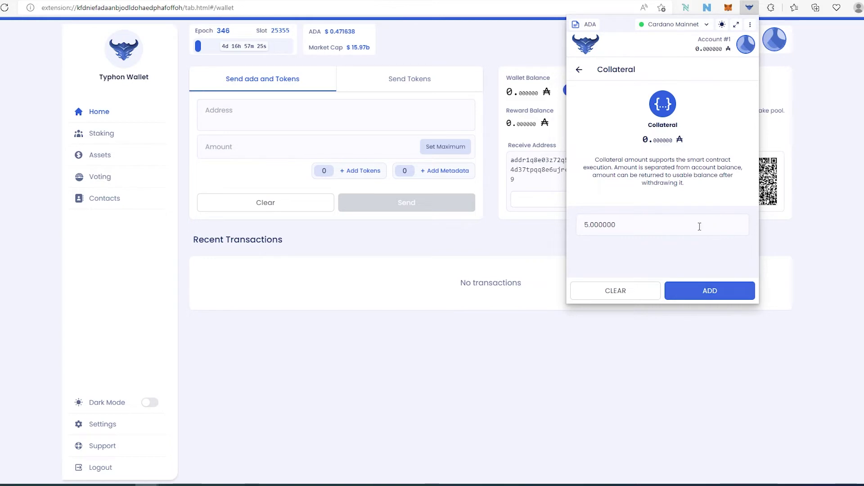
left_click(579, 70)
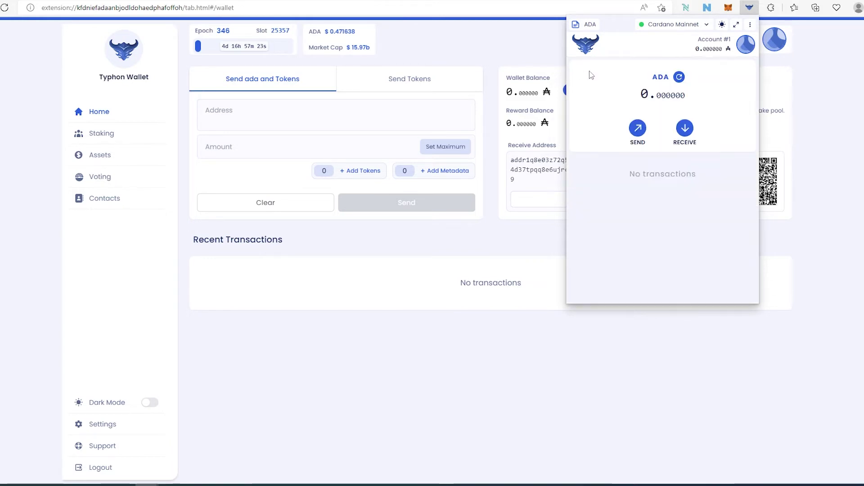
left_click(750, 24)
left_click(719, 60)
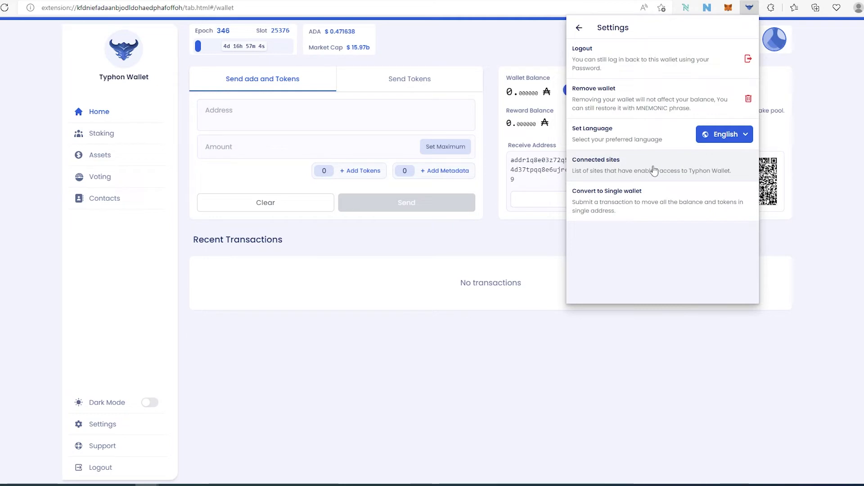
- Check the Connected sites list, return to the wallet view, and expand to the full-page dashboard
left_click(619, 165)
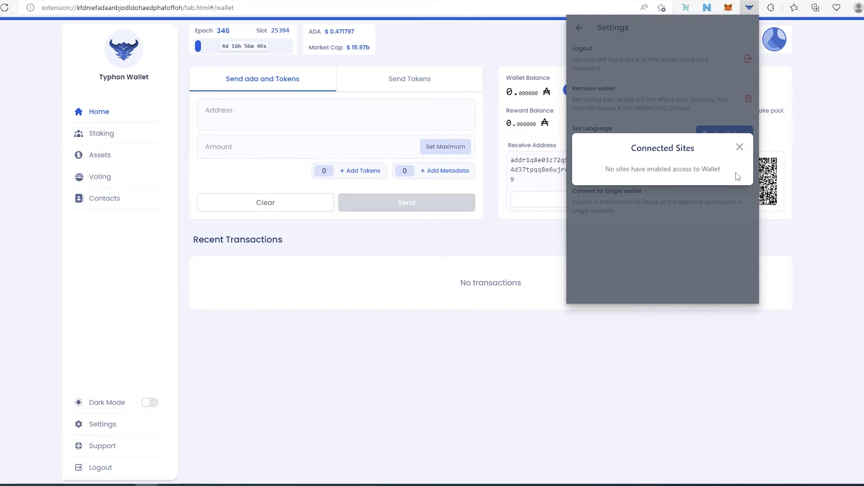
left_click(739, 148)
left_click(579, 27)
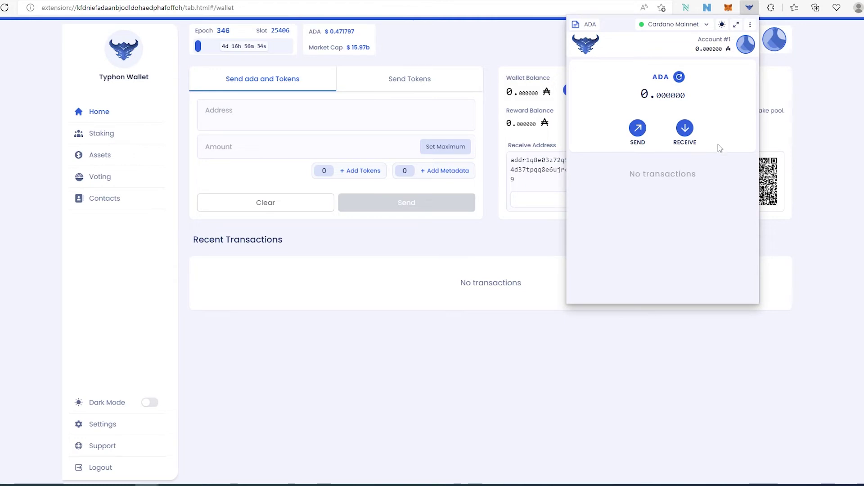
left_click(737, 26)
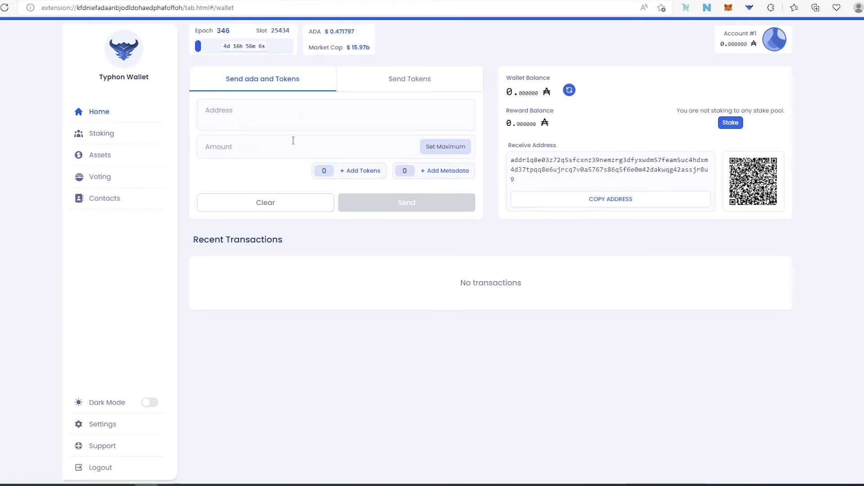
- Switch the send form to tokens, then view Staking's 5.000000 ada requirement for a staking account
left_click(415, 88)
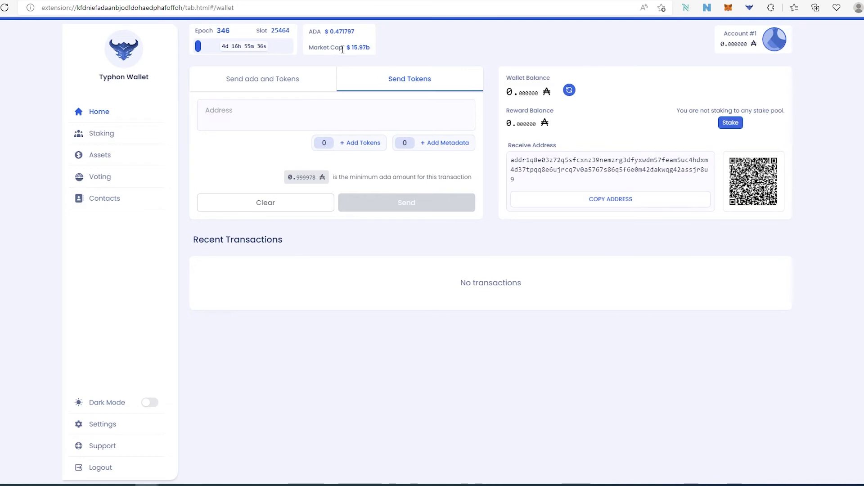
left_click(98, 138)
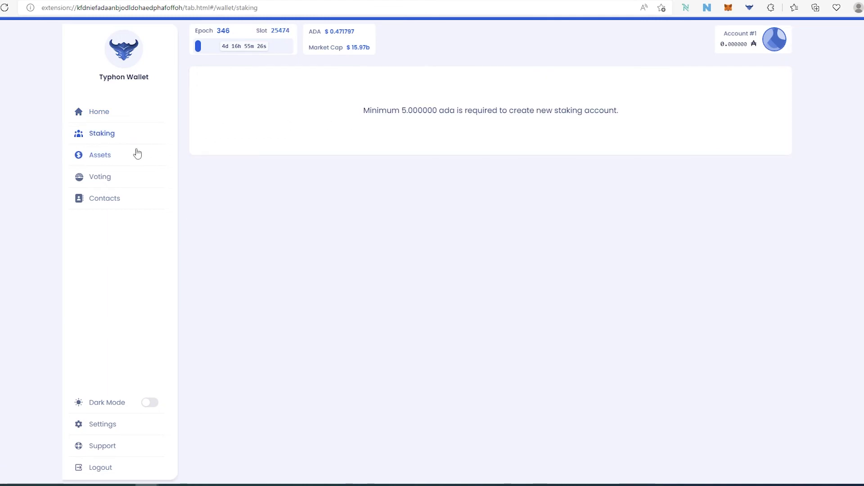
- Check the wallet's NFTs under Assets, then move on to the Voting Registration page
left_click(113, 155)
left_click(325, 80)
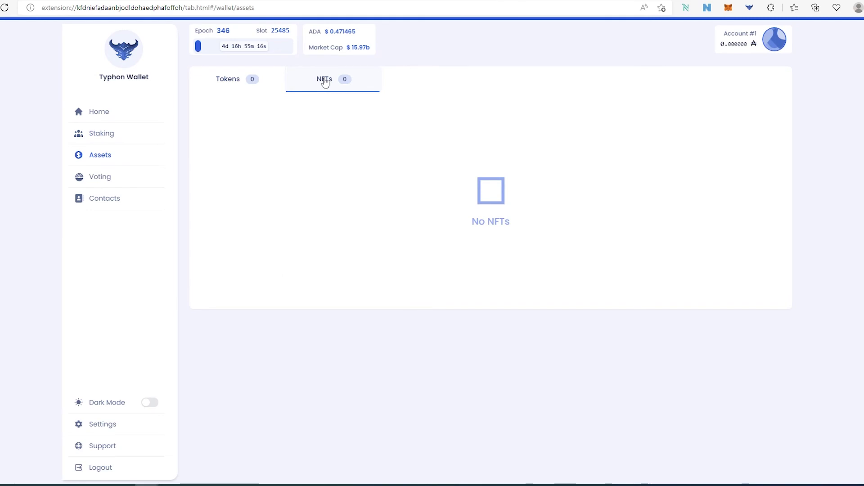
left_click(119, 178)
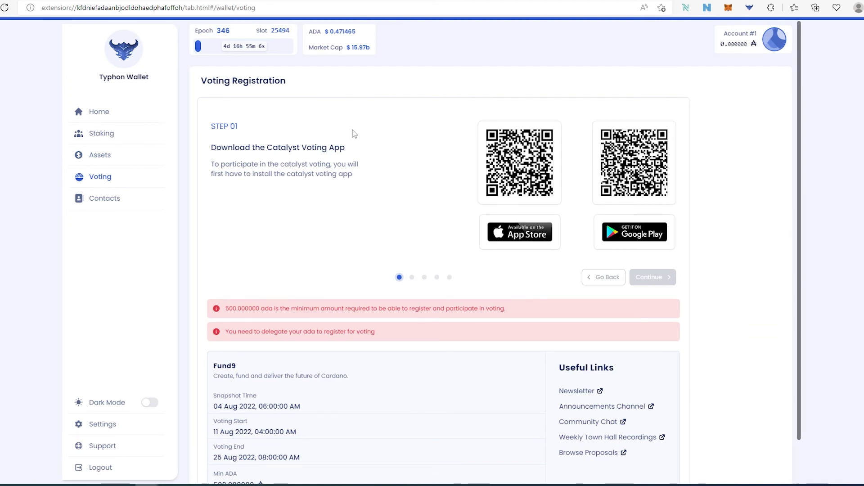
- Go to the Contacts page, which has no saved contacts yet
left_click(101, 202)
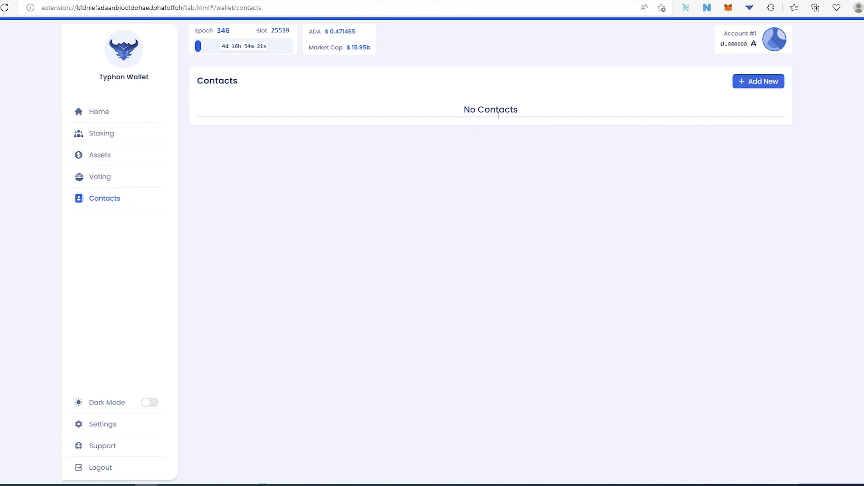
- Toggle dark mode on and back off, then bring up the full-page wallet Settings
left_click(152, 406)
left_click(155, 405)
left_click(112, 426)
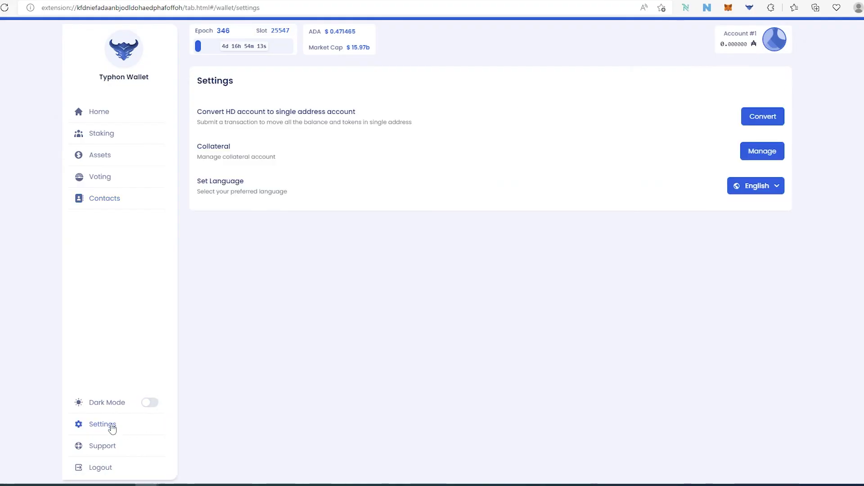